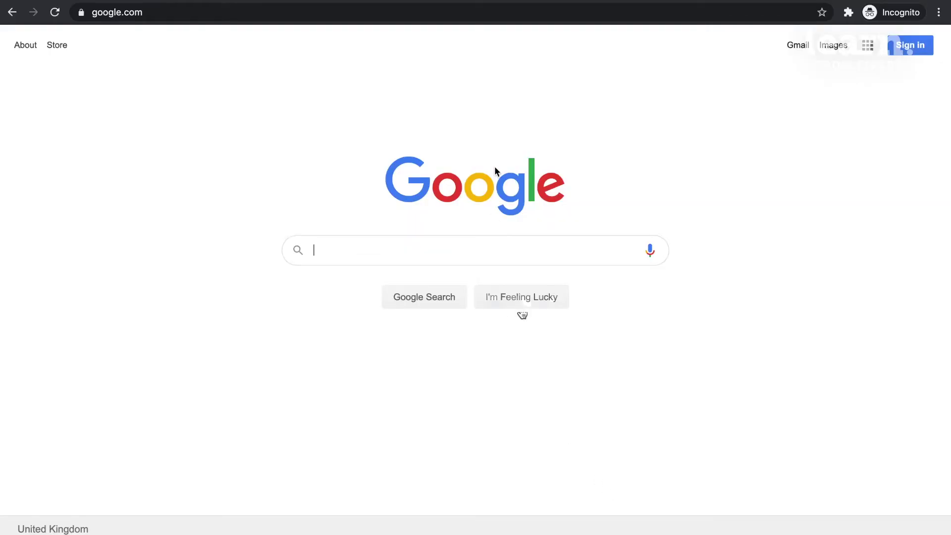
- Load ads.taboola.com in Chrome using the address bar's 'ads' autocompletion
click(417, 15)
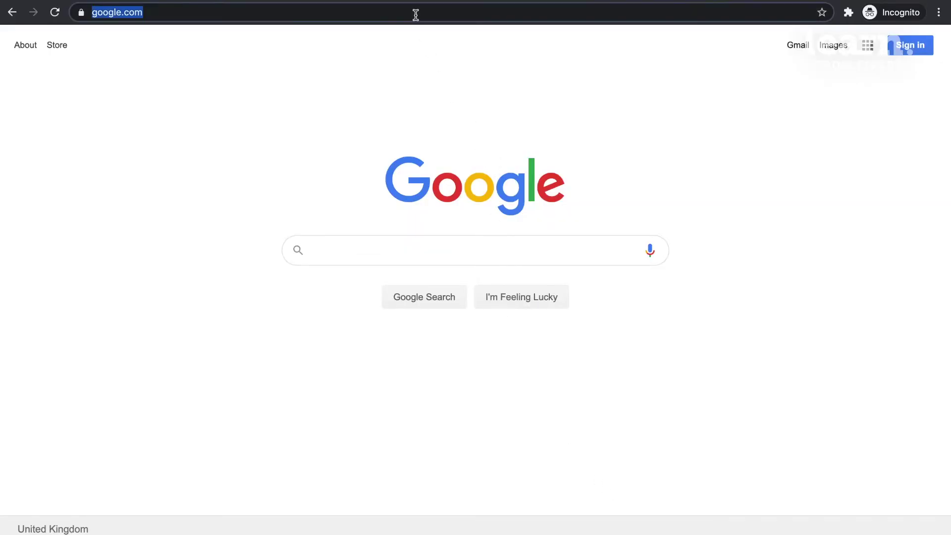
text(ads.tab)
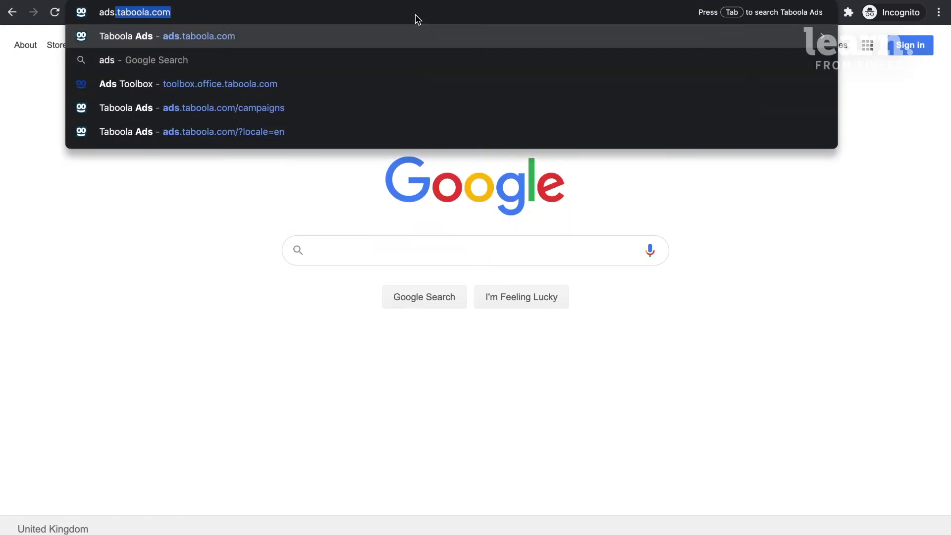
key(Right)
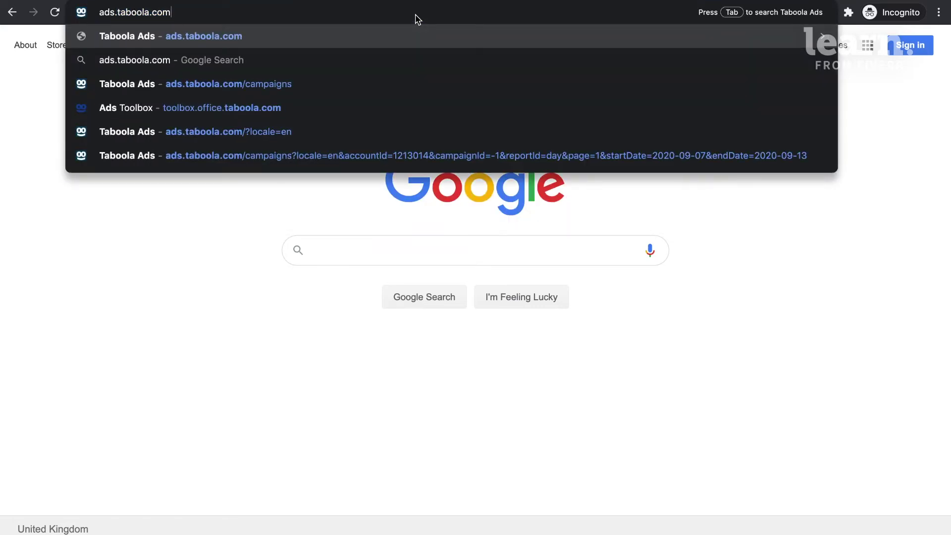
key(Return)
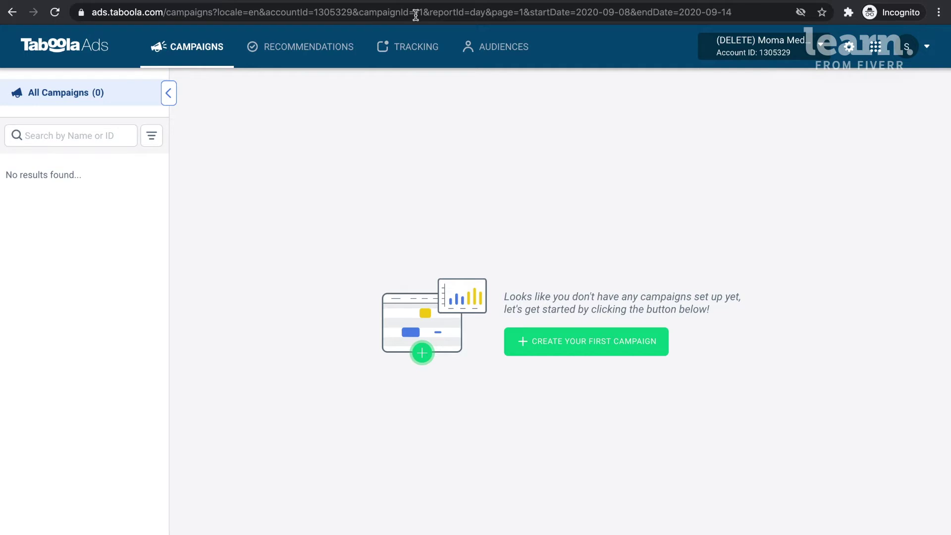
- Start a new campaign with 'Create Your First Campaign'
click(558, 342)
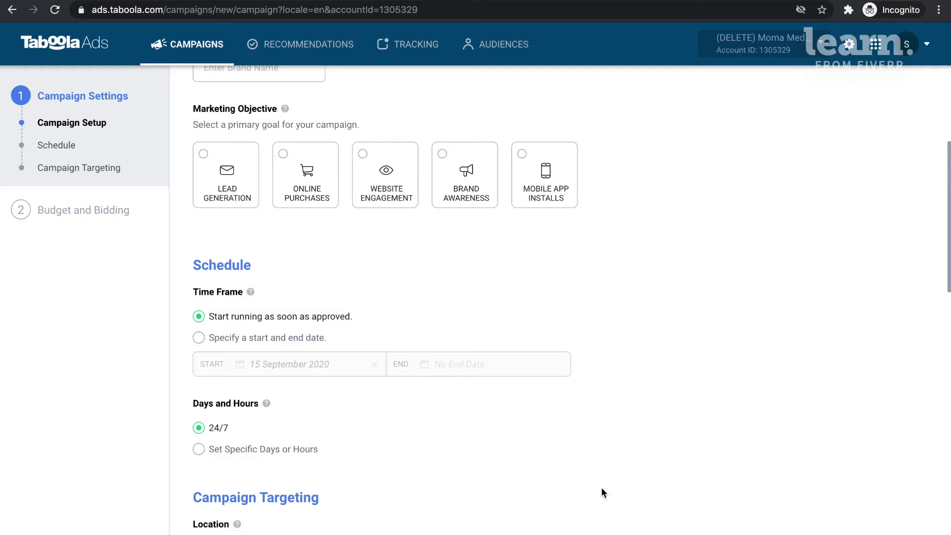
- Choose Lead Generation and set a fixed schedule ending 15 October 2020
click(234, 192)
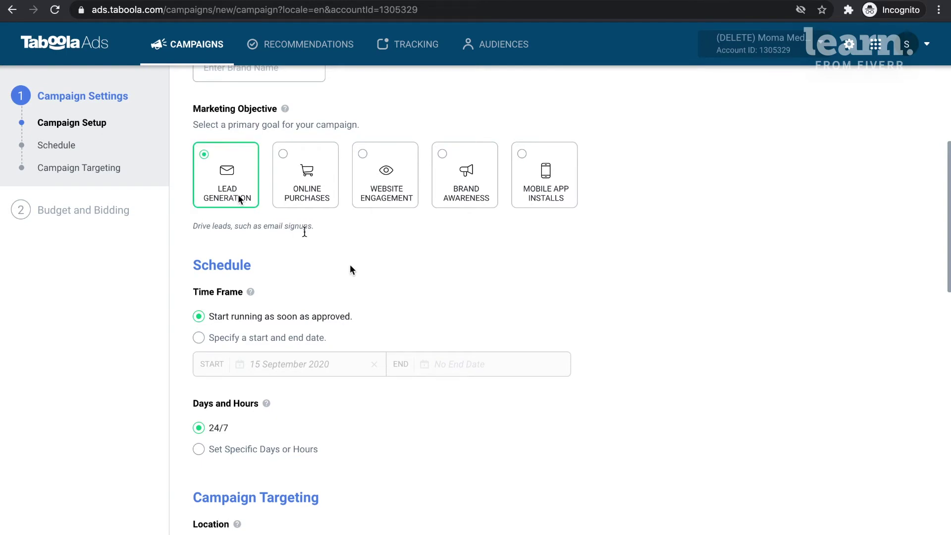
click(270, 337)
scroll(271, 337, down, 3)
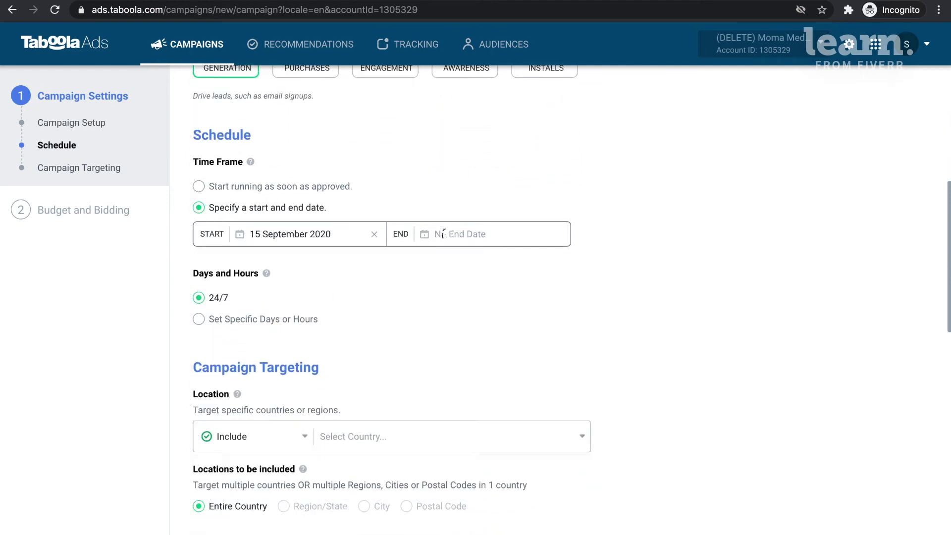
click(443, 233)
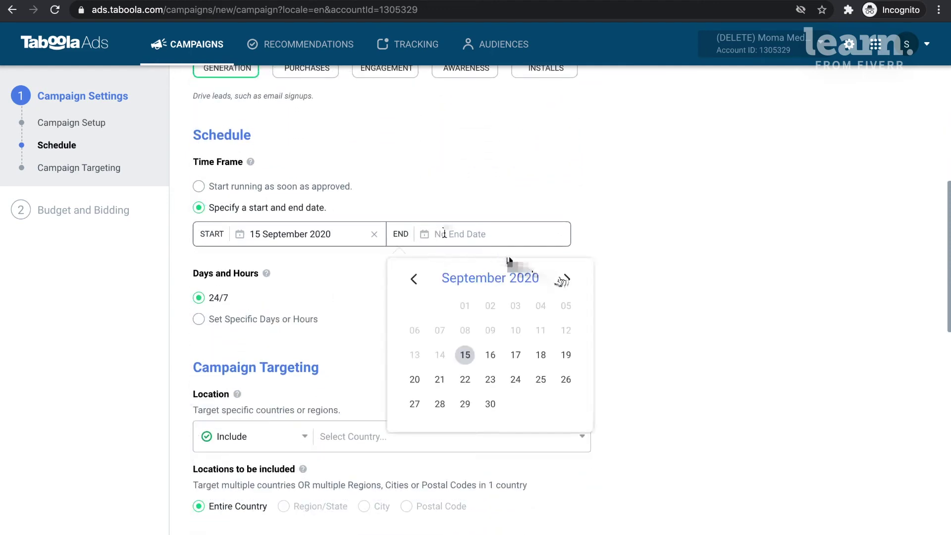
click(565, 279)
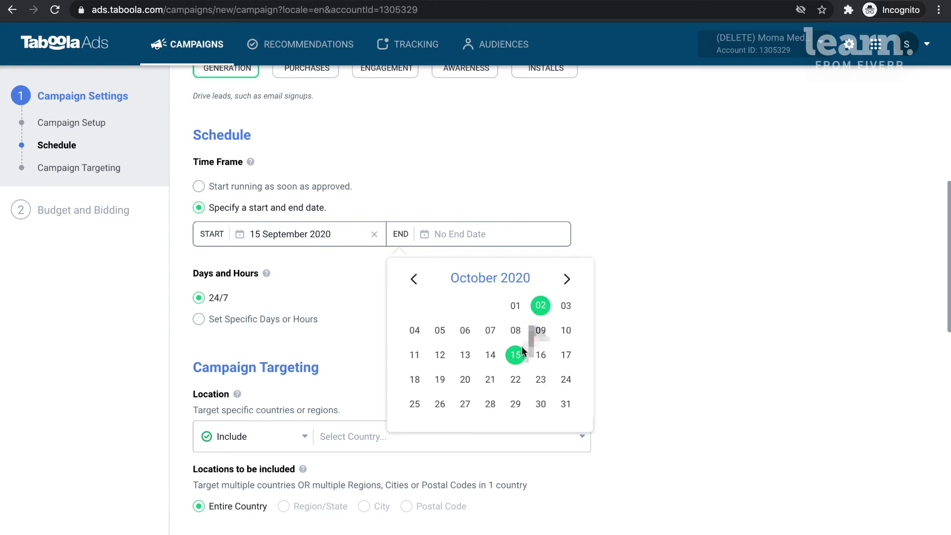
click(517, 354)
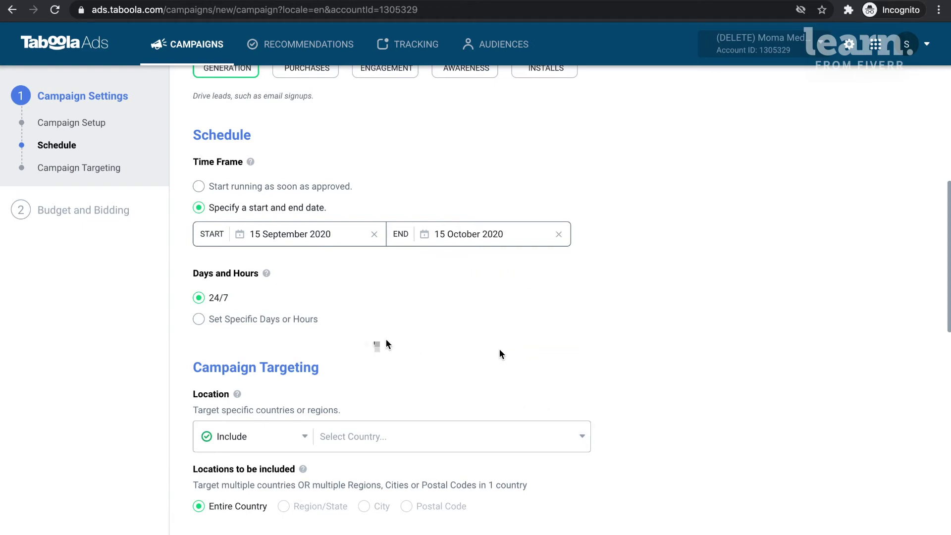
- Keep the campaign's days and hours running 24/7
click(300, 321)
scroll(298, 322, down, 3)
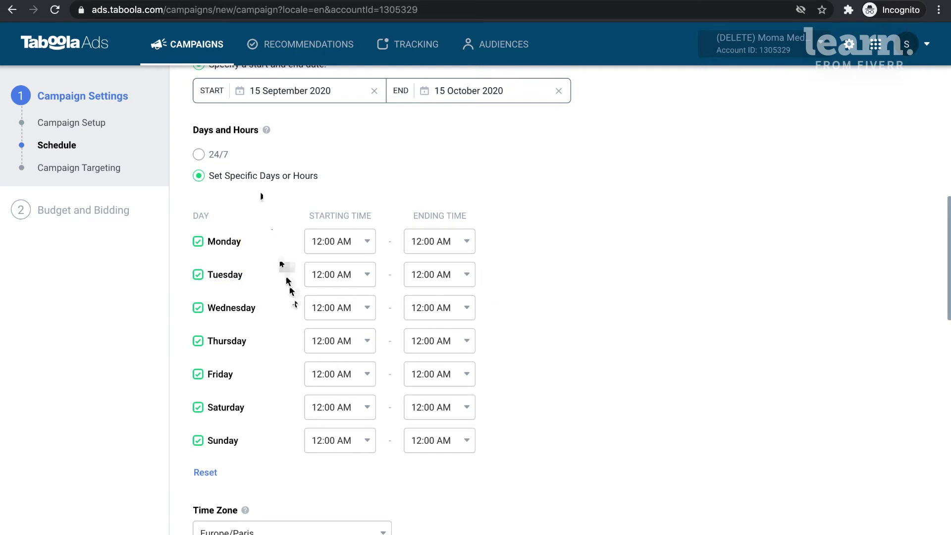
click(219, 158)
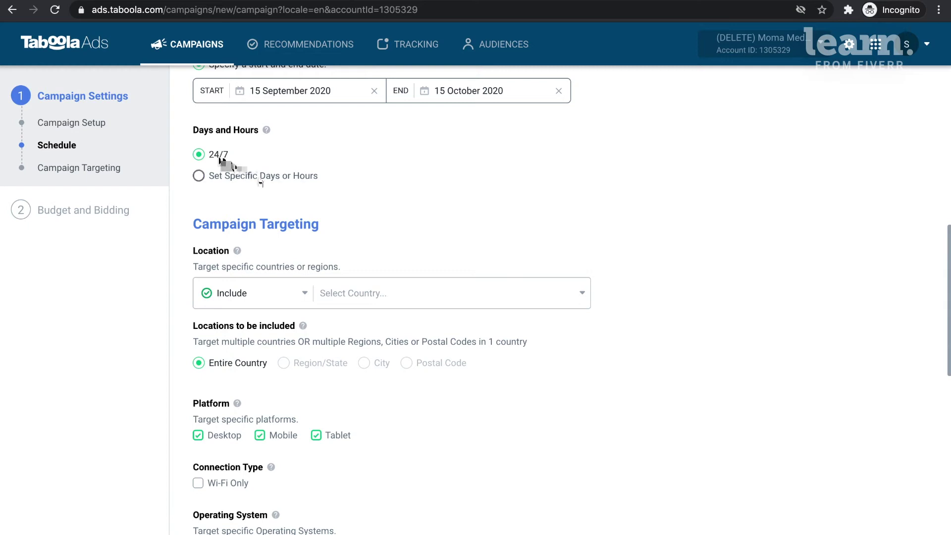
- Add United Kingdom as the targeted country
click(354, 293)
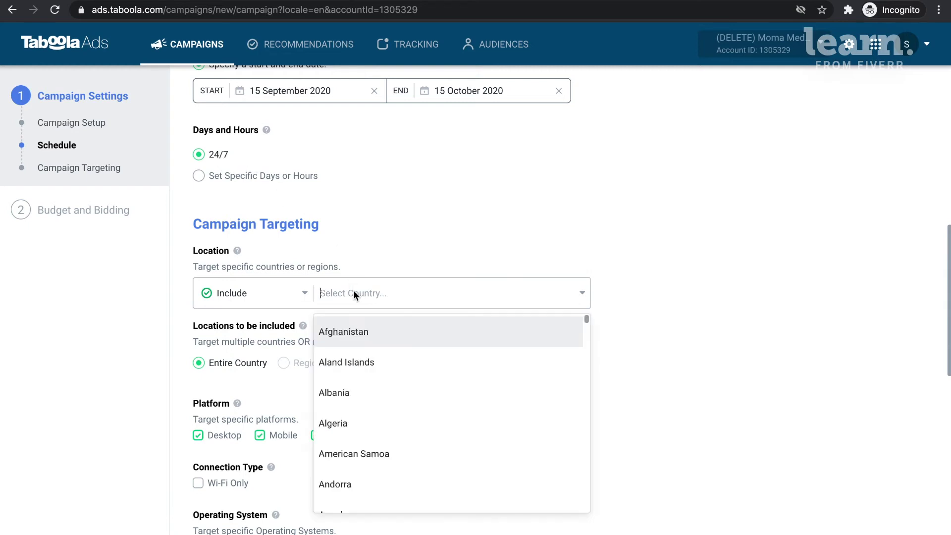
text(United)
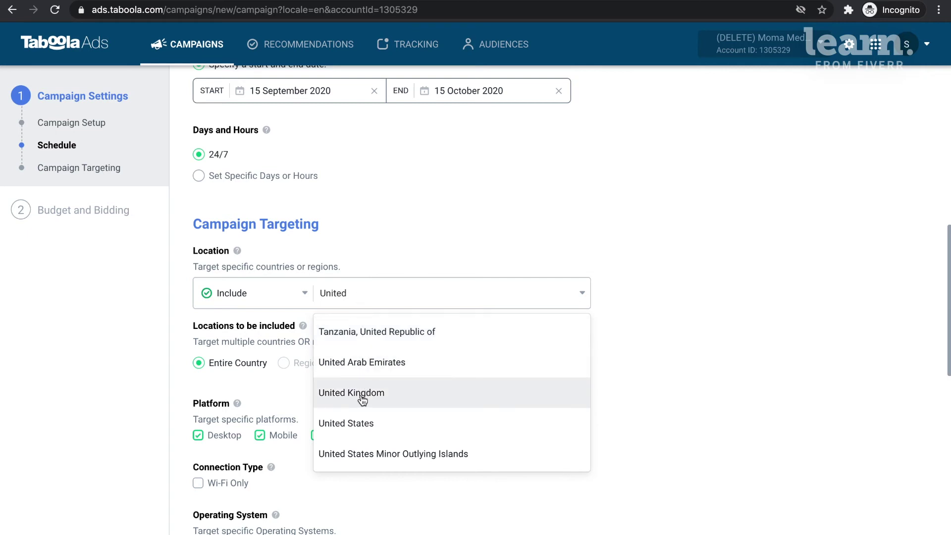
click(362, 399)
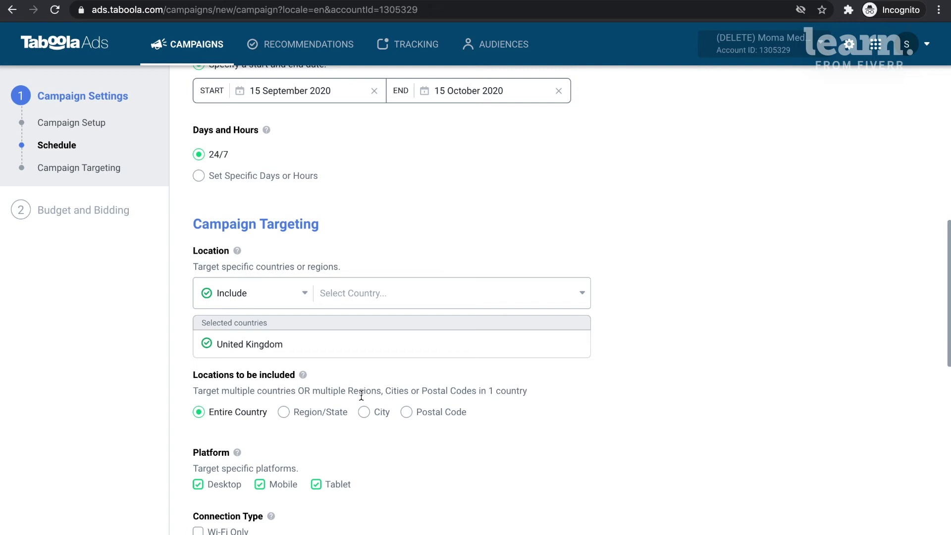
- Narrow the UK targeting to the London region
click(291, 414)
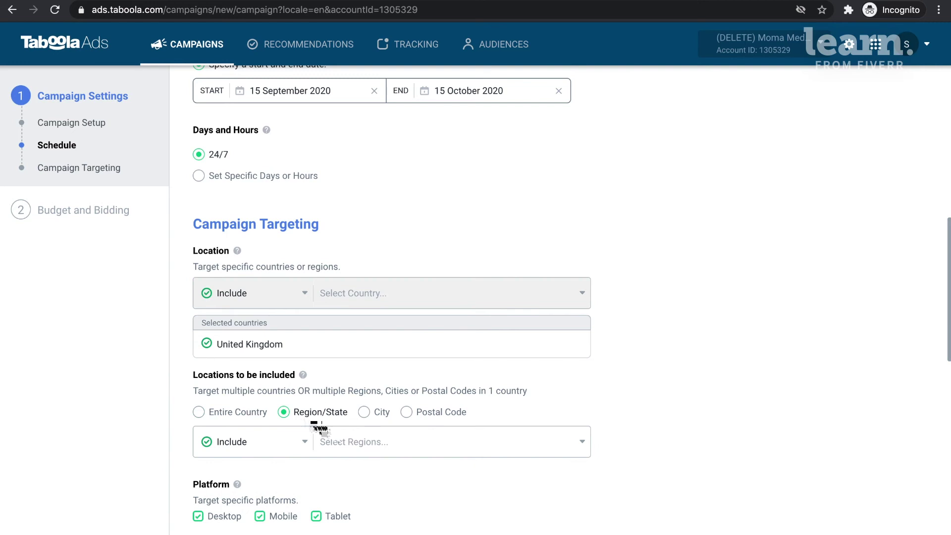
click(353, 443)
scroll(352, 443, down, 1)
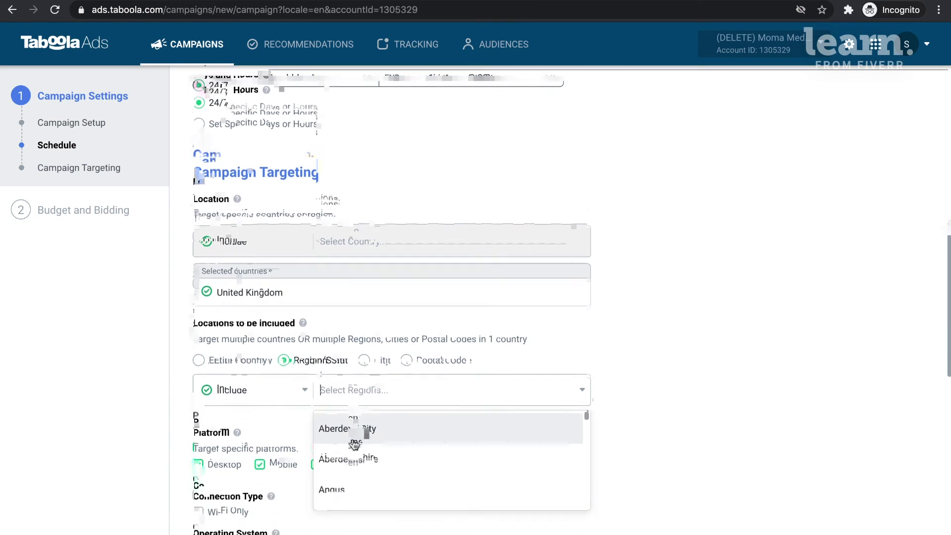
scroll(354, 443, down, 3)
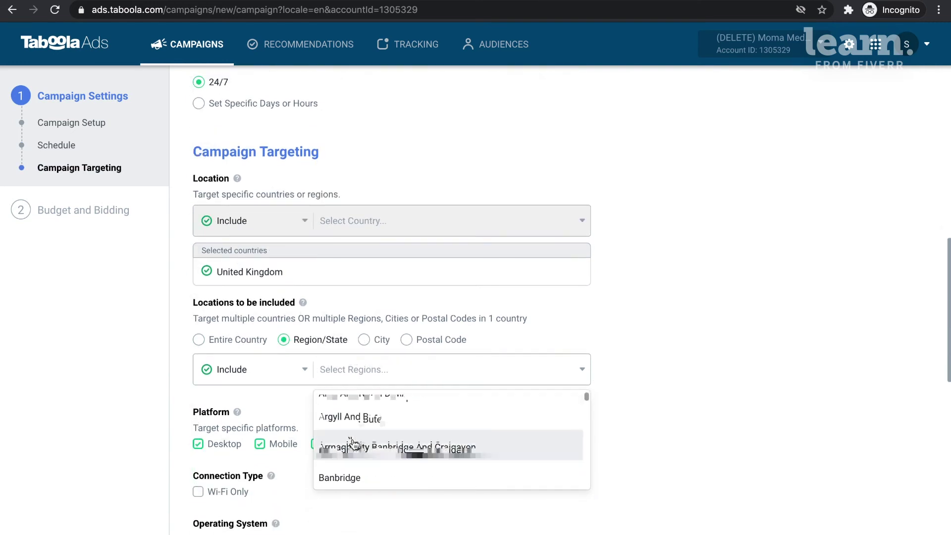
scroll(354, 443, down, 1)
text(Lon)
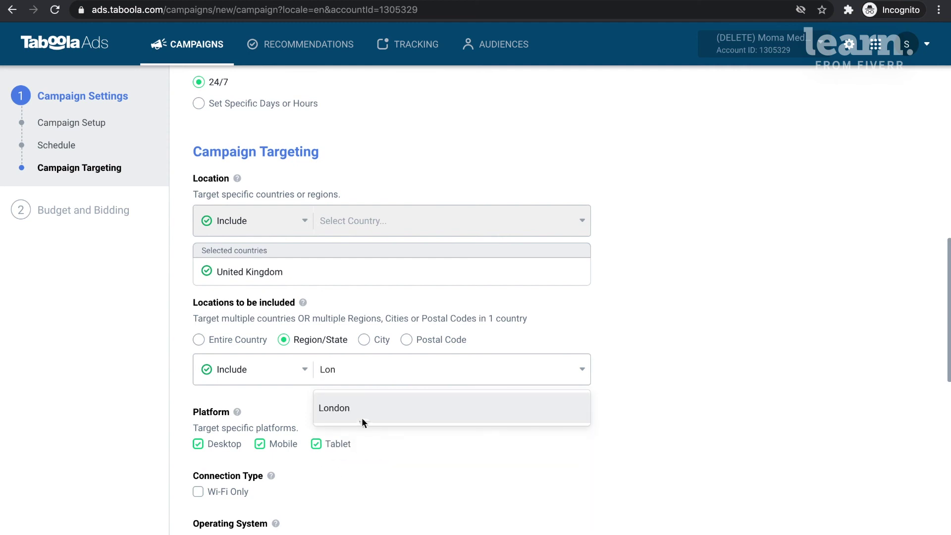
click(362, 419)
scroll(363, 419, down, 2)
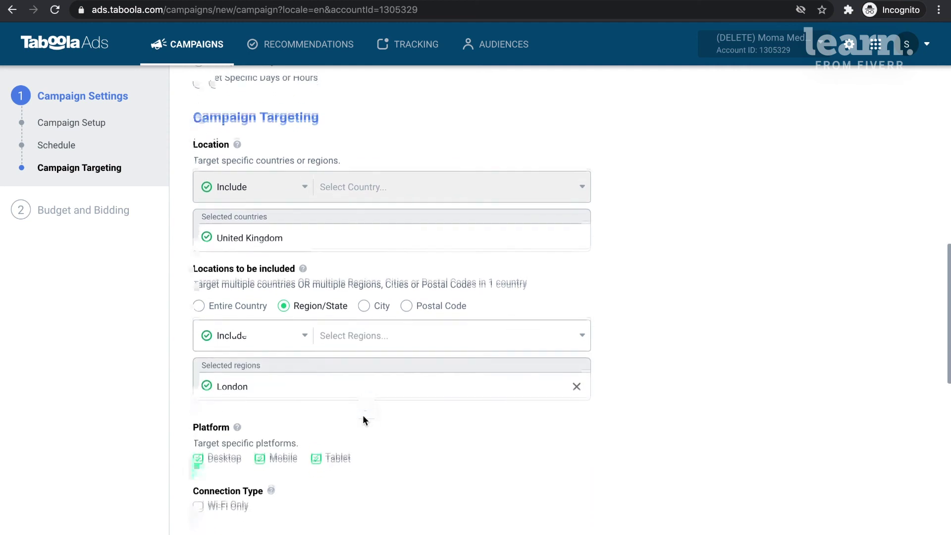
scroll(363, 419, down, 1)
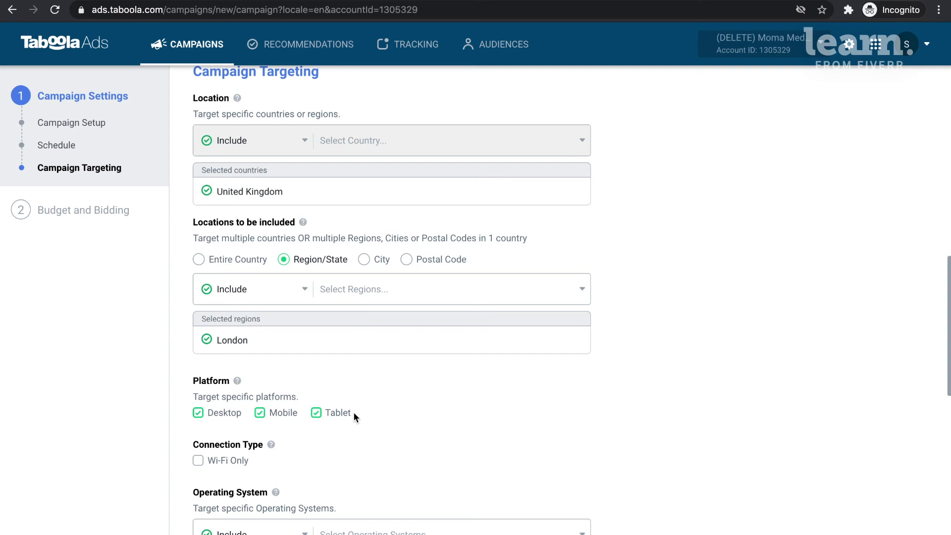
- Drop Tablet so only Mobile is targeted, and set connection type to Wi-Fi Only
click(337, 412)
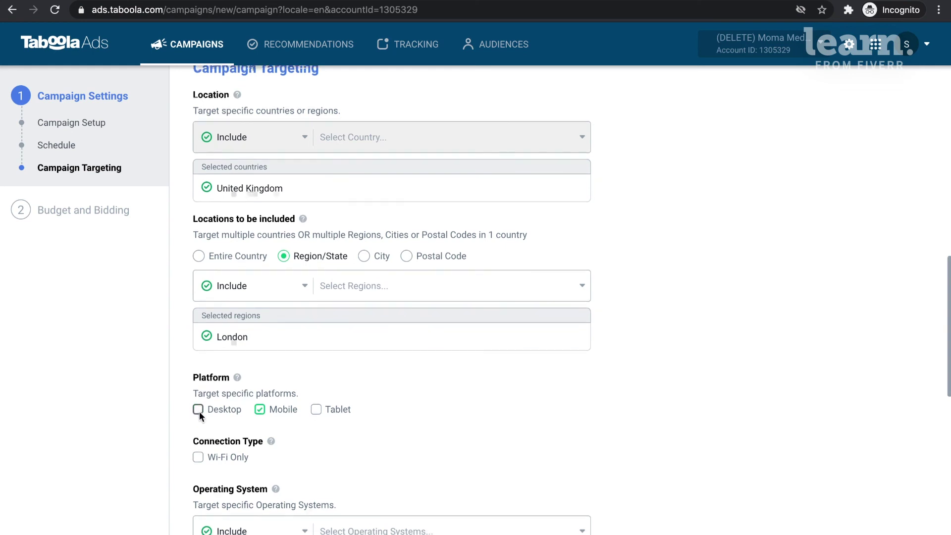
scroll(200, 411, down, 1)
scroll(199, 413, down, 1)
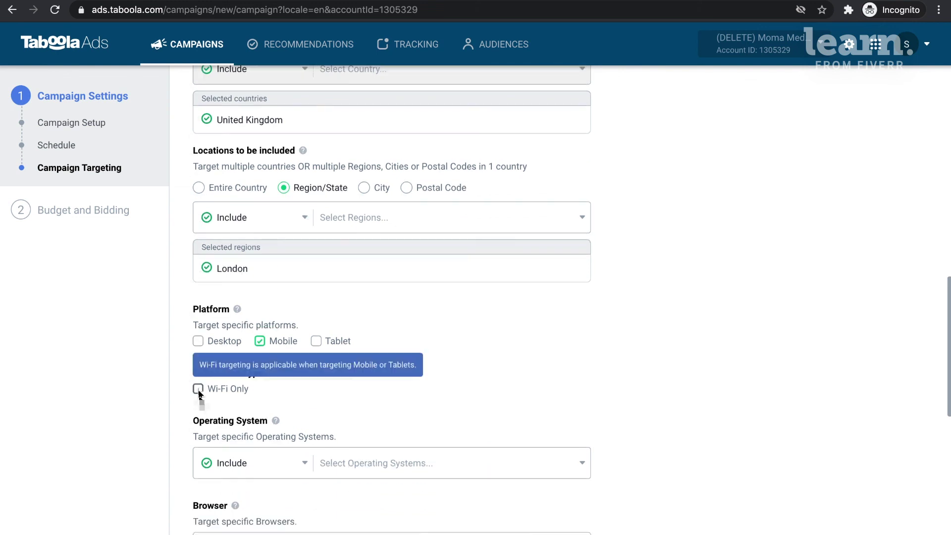
click(198, 389)
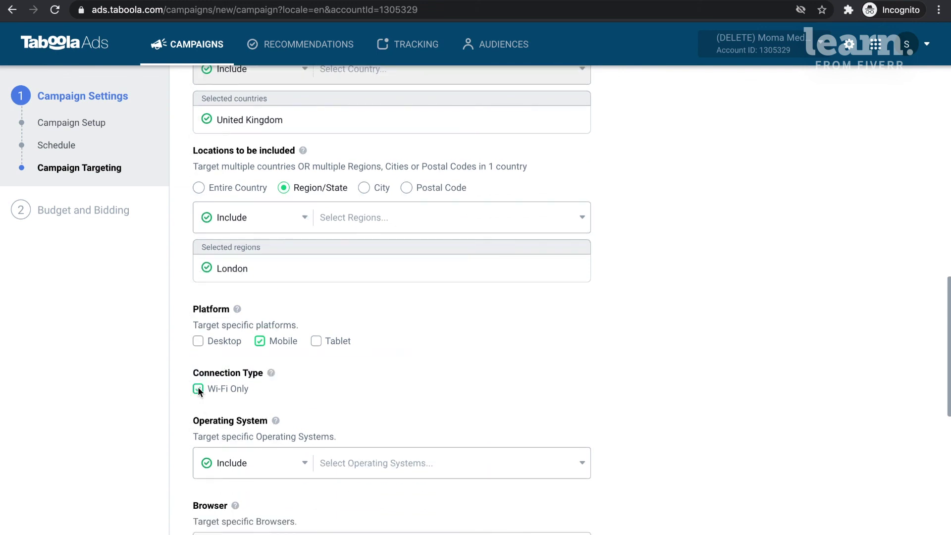
scroll(199, 391, down, 1)
scroll(199, 391, down, 2)
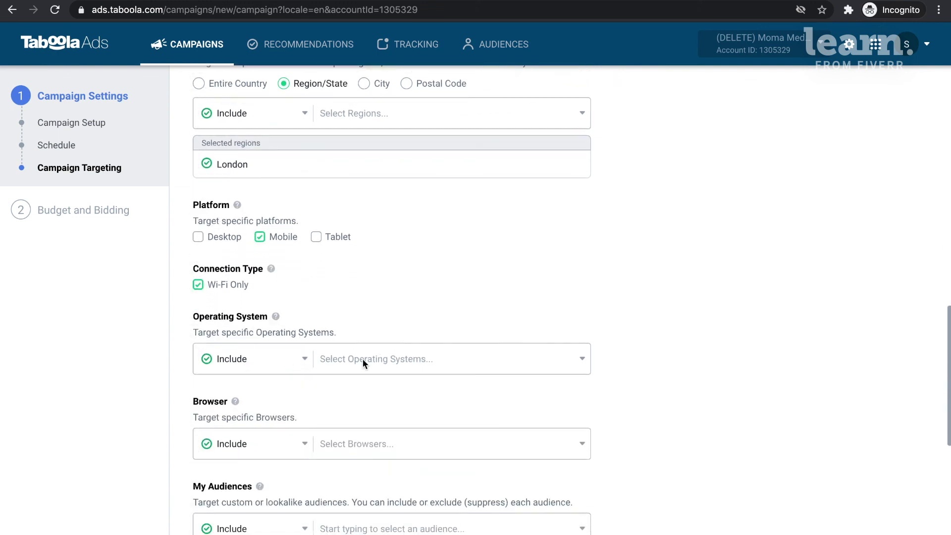
click(364, 362)
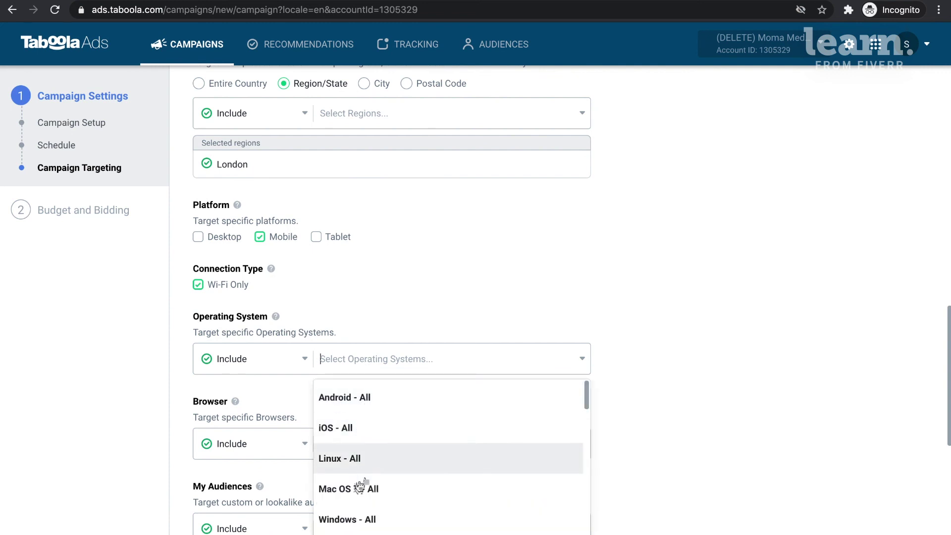
- Select iOS - All as the targeted operating system
click(353, 439)
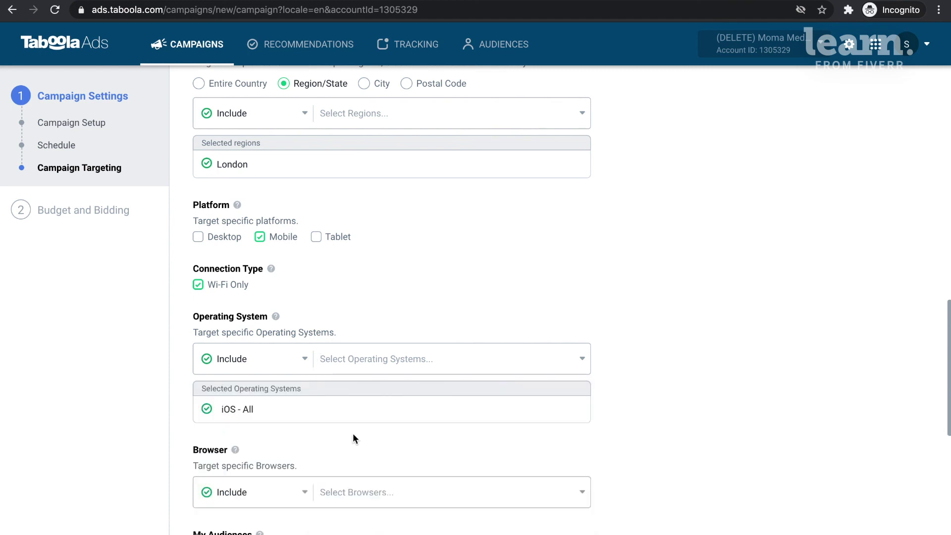
scroll(354, 435, down, 2)
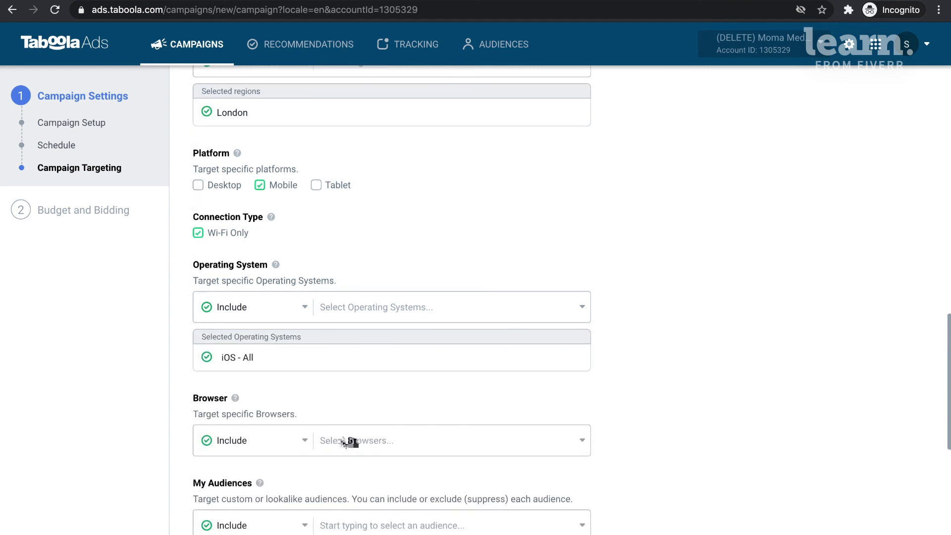
click(303, 440)
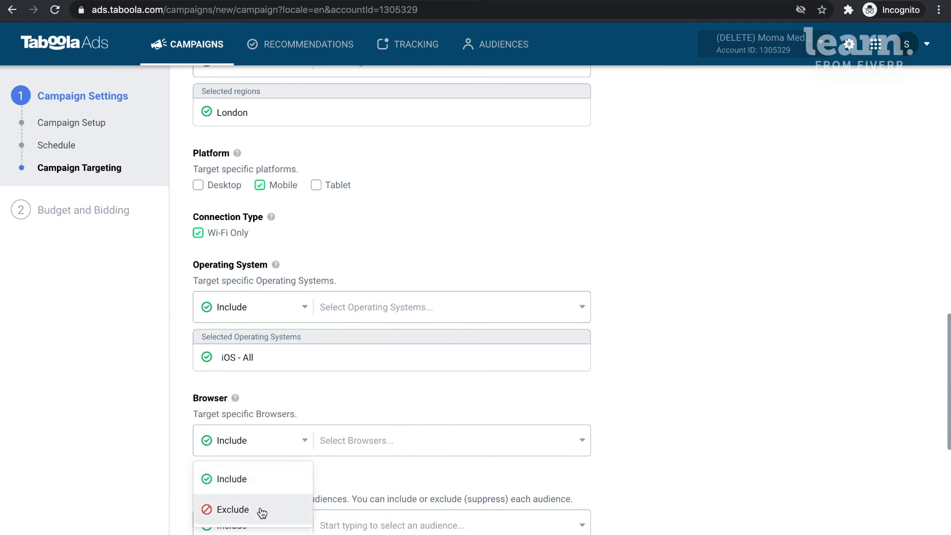